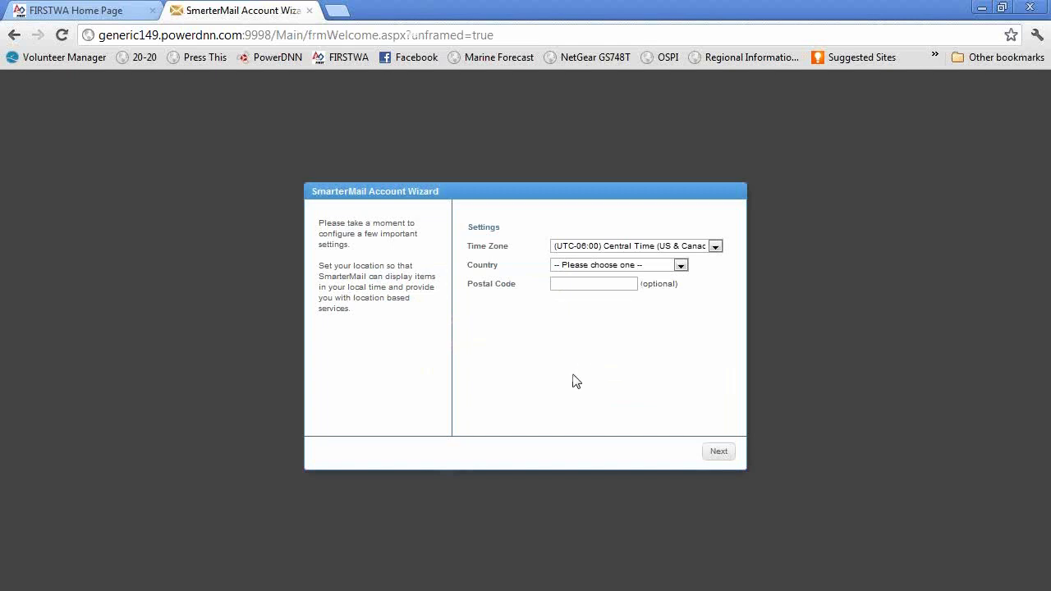
Complete the account wizard with the Pacific Time (US & Canada) time zone and United States as country, skipping the postal code and mailbox migration.
{"action": "left_click", "coordinate": [715, 247]}
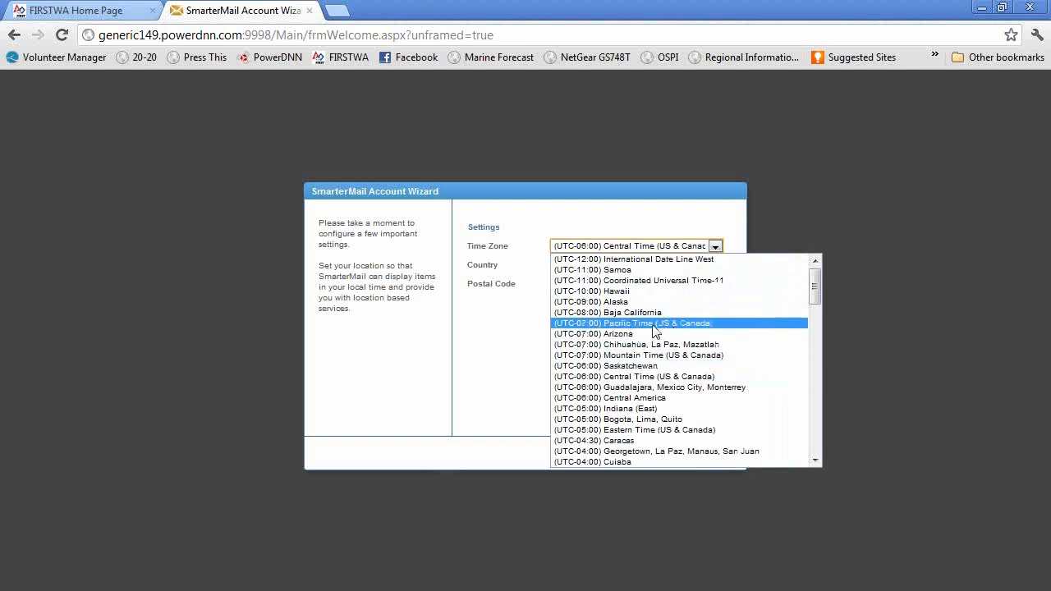
{"action": "left_click", "coordinate": [655, 324]}
{"action": "left_click", "coordinate": [680, 266]}
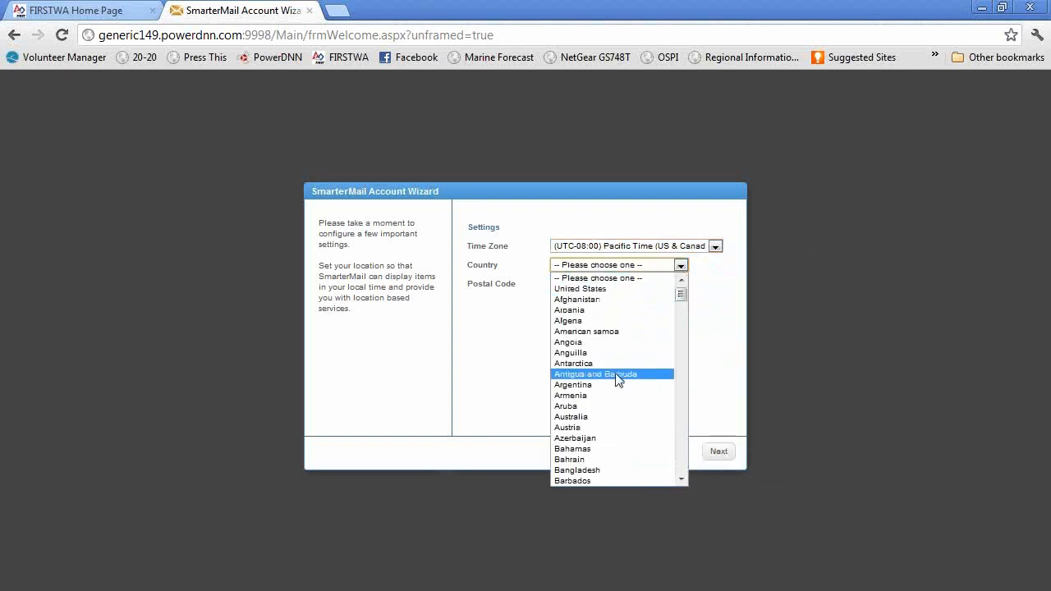
{"action": "left_click", "coordinate": [596, 288]}
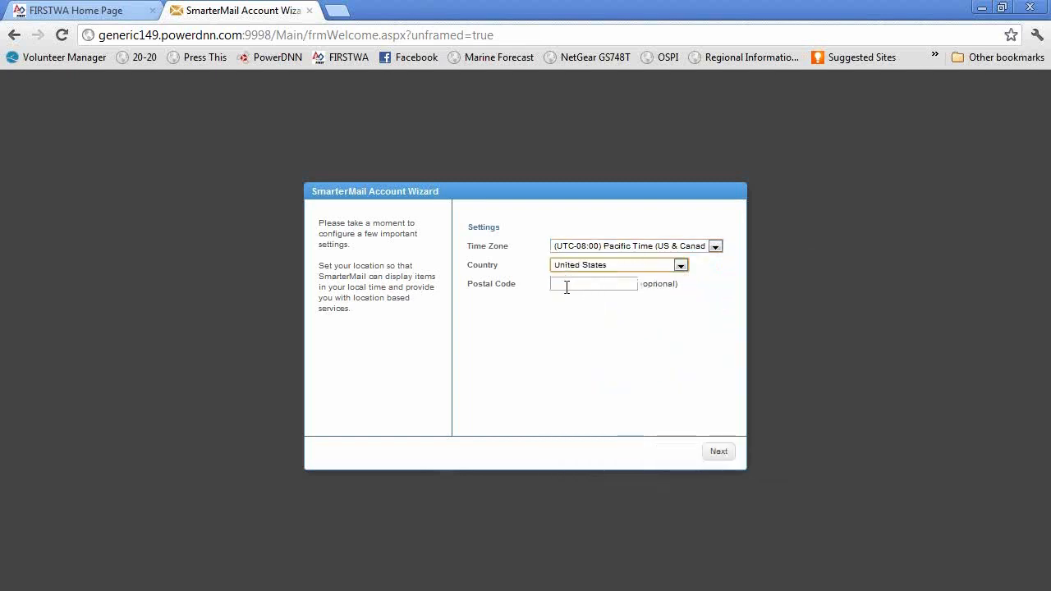
{"action": "left_click", "coordinate": [716, 452]}
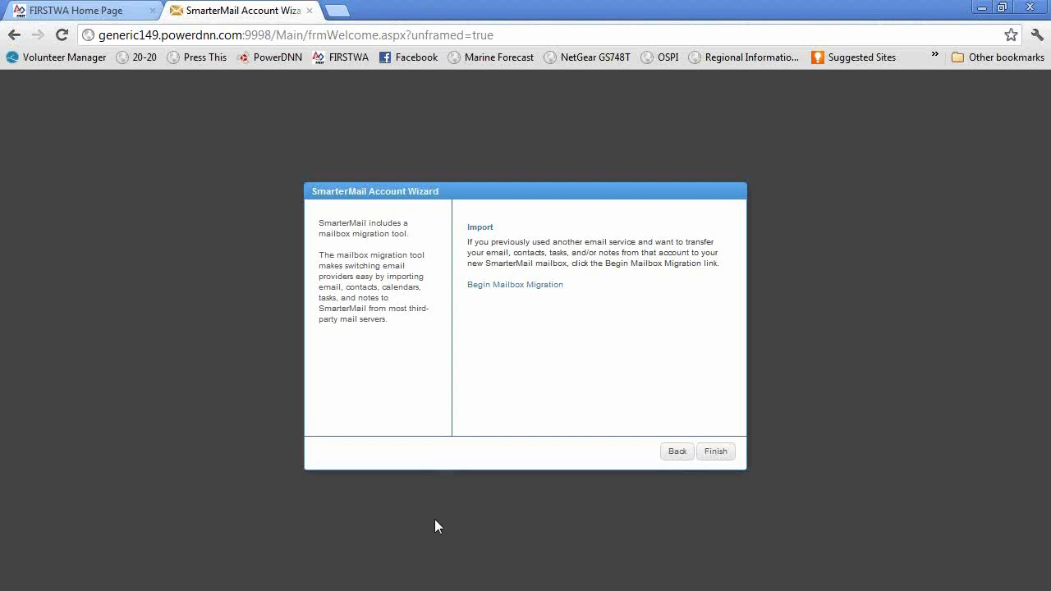
{"action": "left_click", "coordinate": [730, 459]}
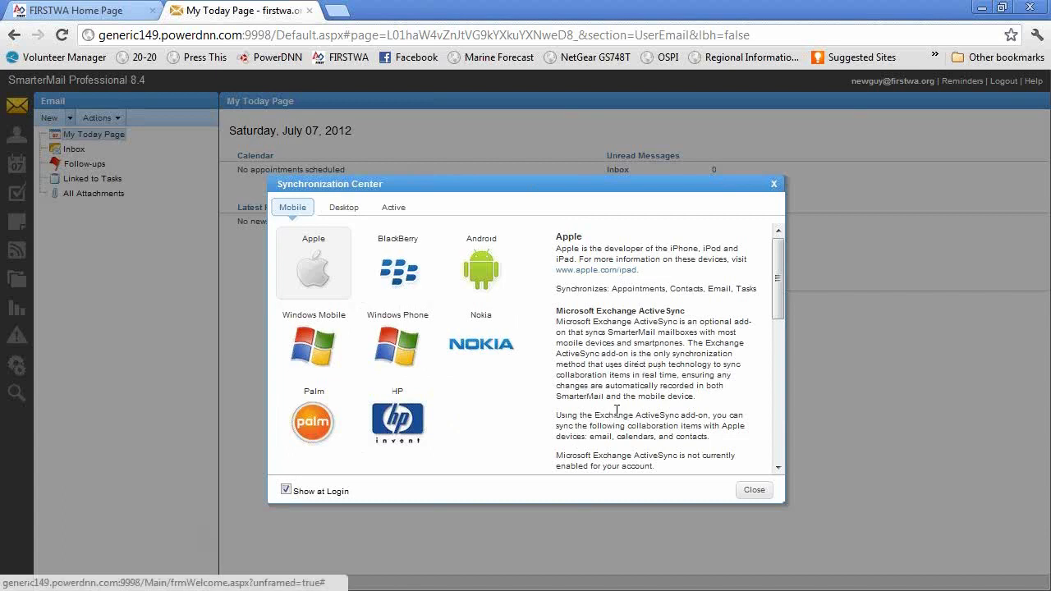
Stop the Synchronization Center from showing at login and close it.
{"action": "left_click", "coordinate": [287, 491]}
{"action": "left_click", "coordinate": [755, 491]}
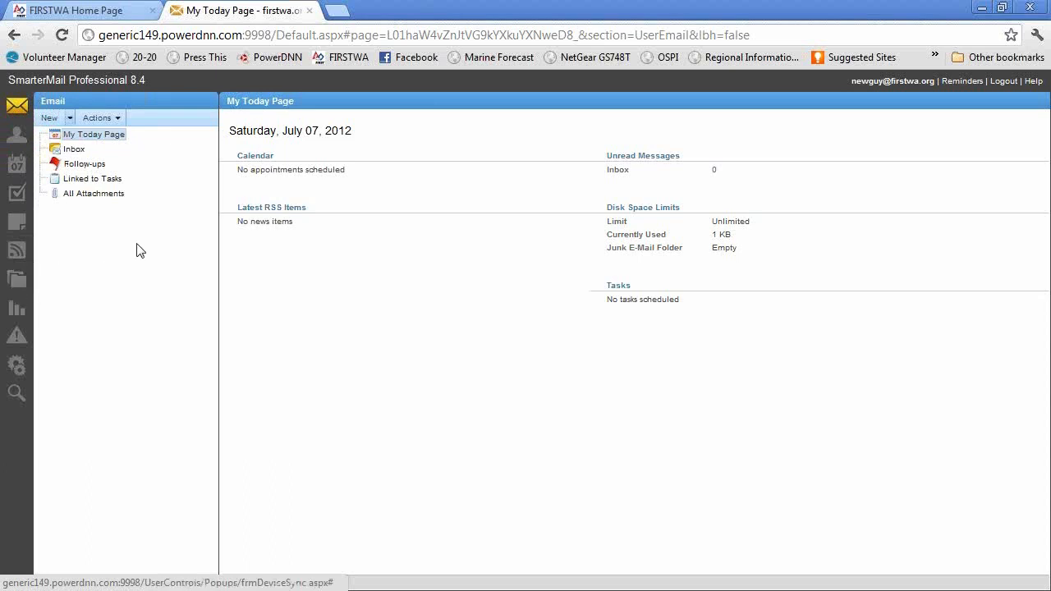
In the account settings, enter the current account password, then enter and confirm a new password.
{"action": "left_click", "coordinate": [18, 371]}
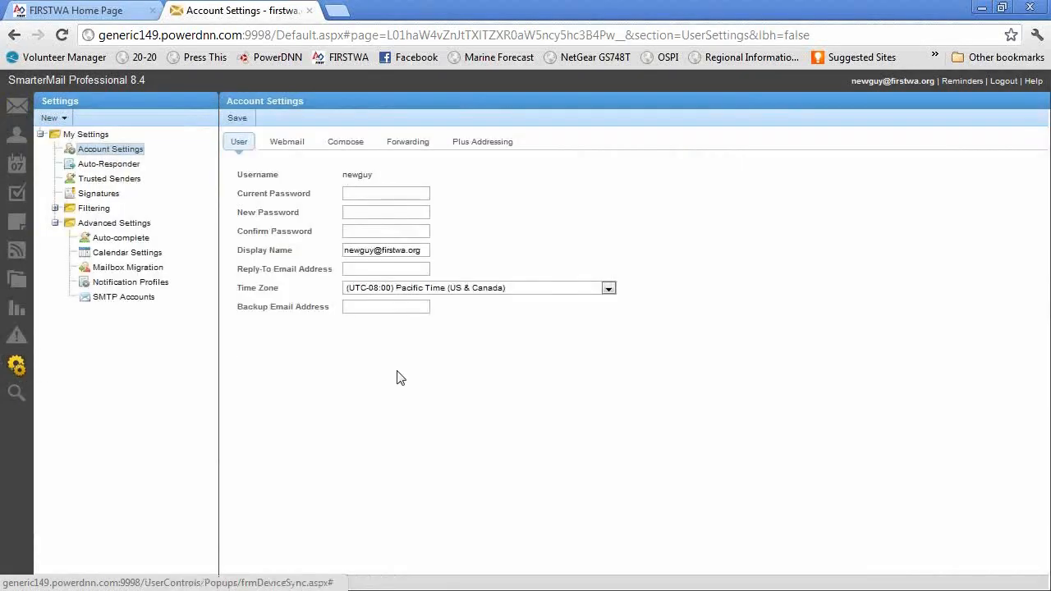
{"action": "left_click", "coordinate": [366, 195]}
{"action": "type", "text": "********"}
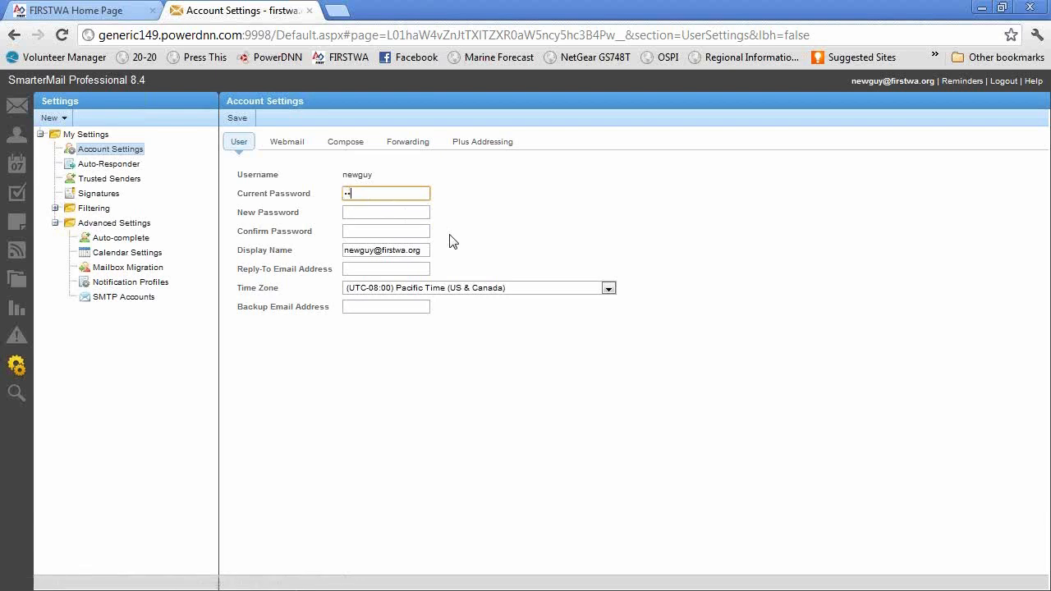
{"action": "type", "text": "*"}
{"action": "key", "text": "Tab"}
{"action": "type", "text": "*****"}
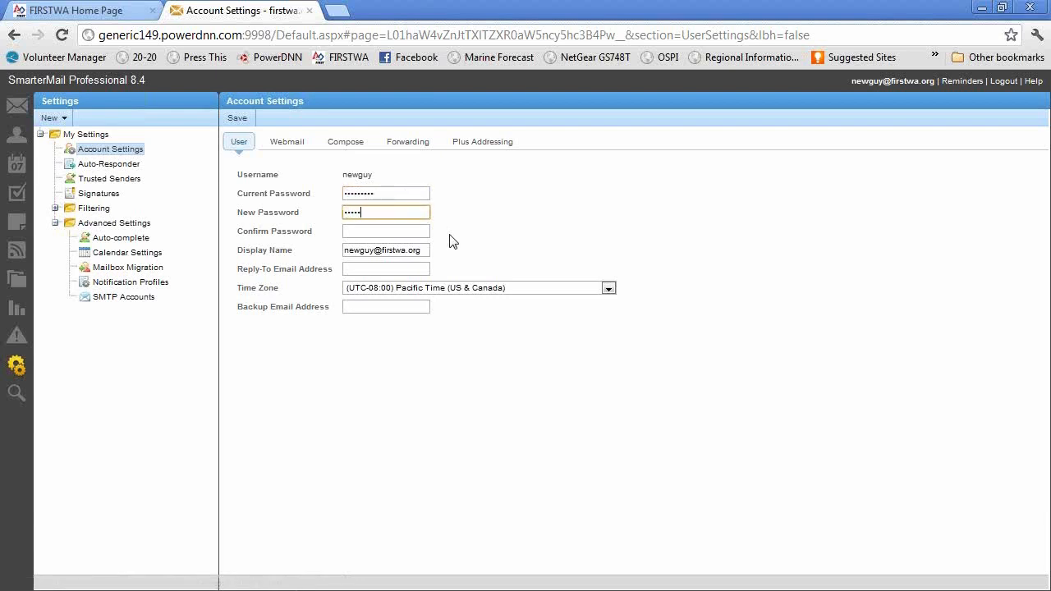
{"action": "key", "text": "BackSpace"}
{"action": "key", "text": "BackSpace"}
{"action": "key", "text": "BackSpace"}
{"action": "key", "text": "BackSpace"}
{"action": "key", "text": "BackSpace"}
{"action": "type", "text": "*****"}
{"action": "key", "text": "Tab"}
{"action": "type", "text": "*****"}
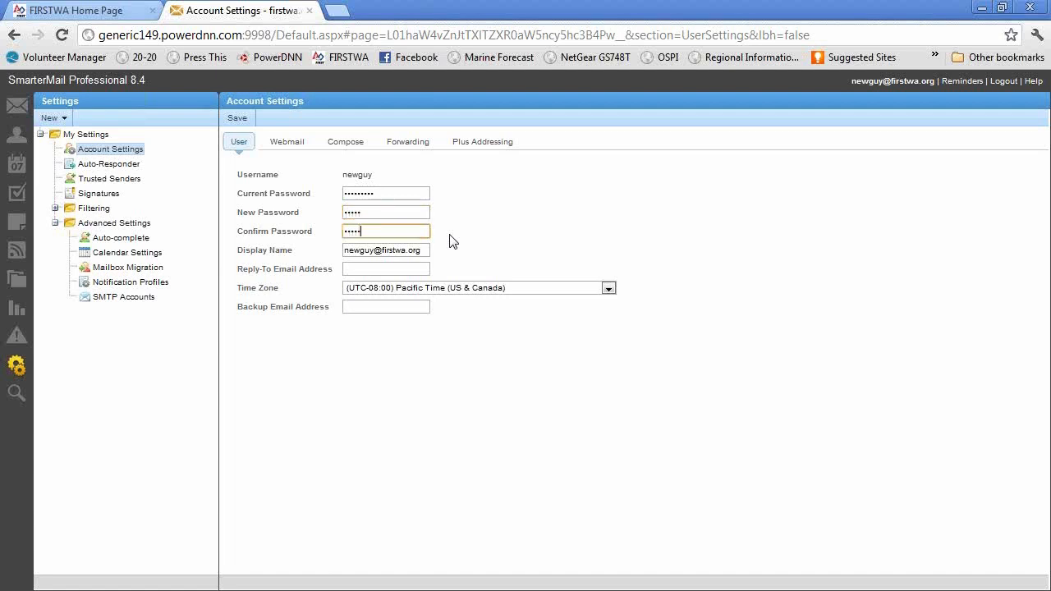
Fill in the account's display name, reply-to email address and backup email address, and save the account settings.
{"action": "key", "text": "Tab"}
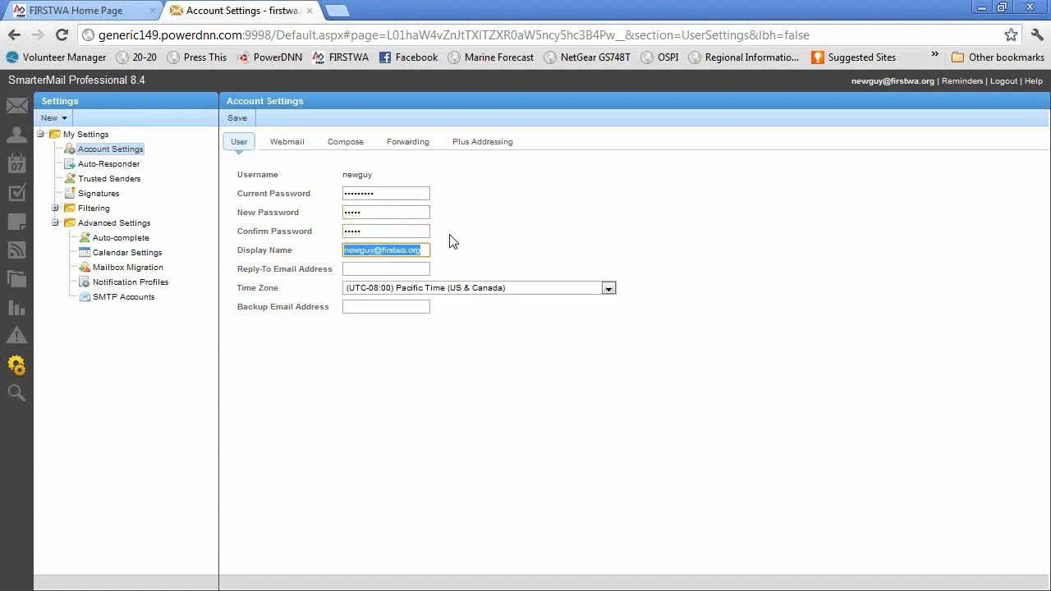
{"action": "type", "text": "New Guy"}
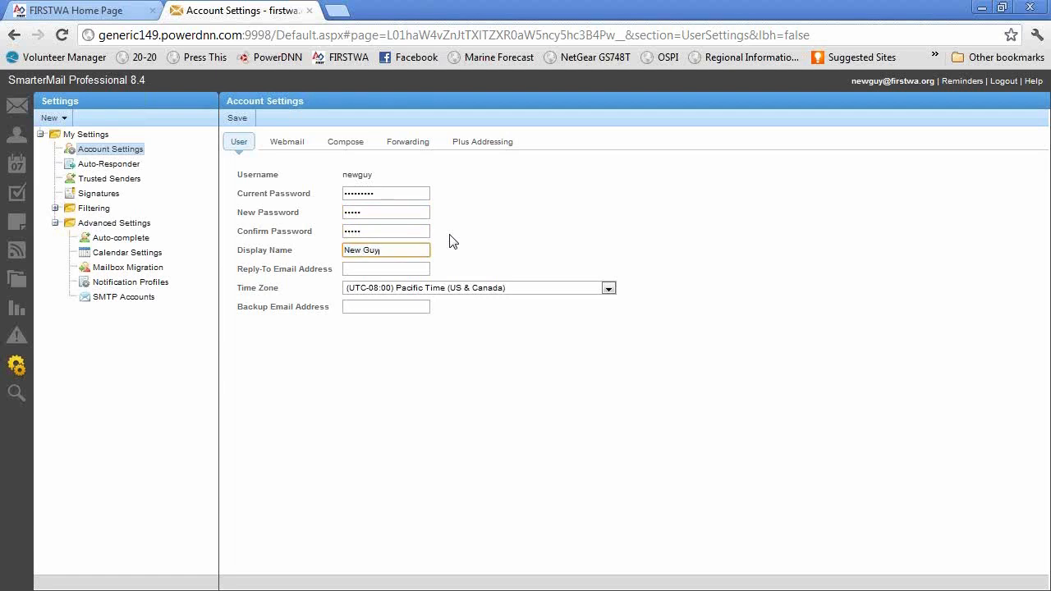
{"action": "key", "text": "Tab"}
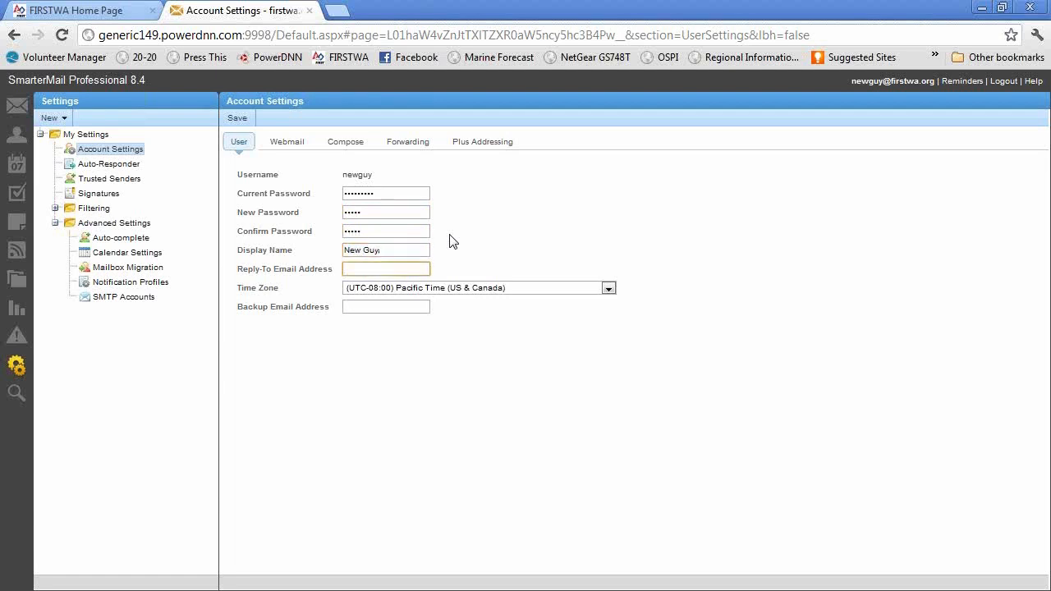
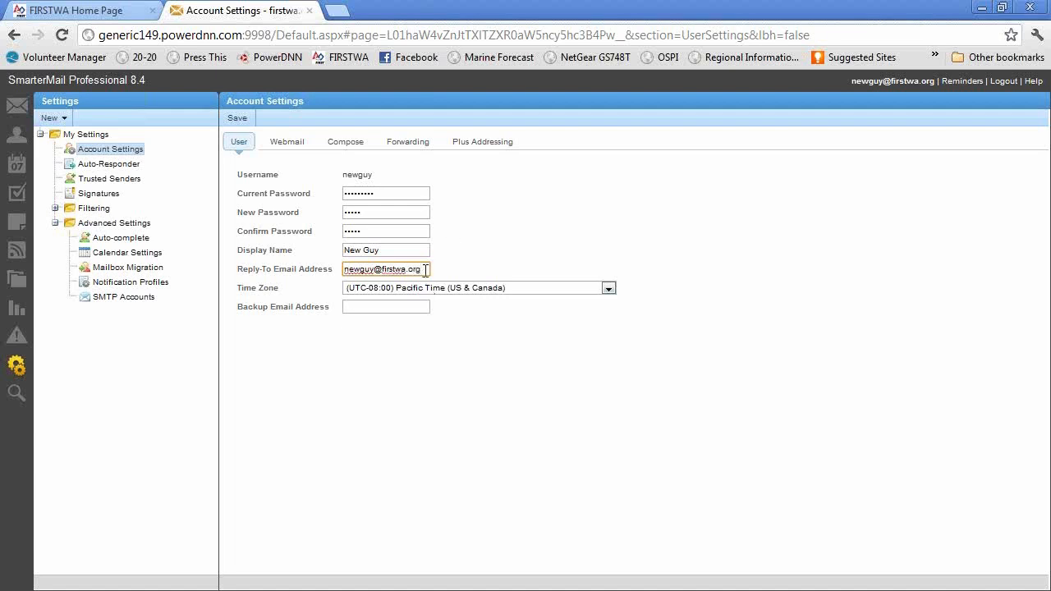
{"action": "left_click", "coordinate": [389, 305]}
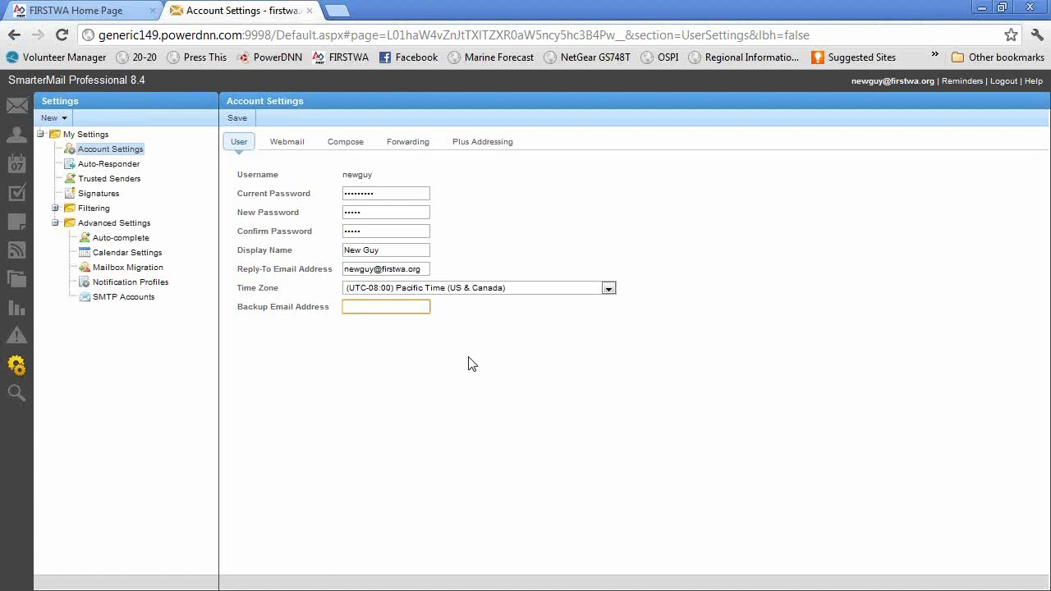
{"action": "left_click", "coordinate": [239, 117]}
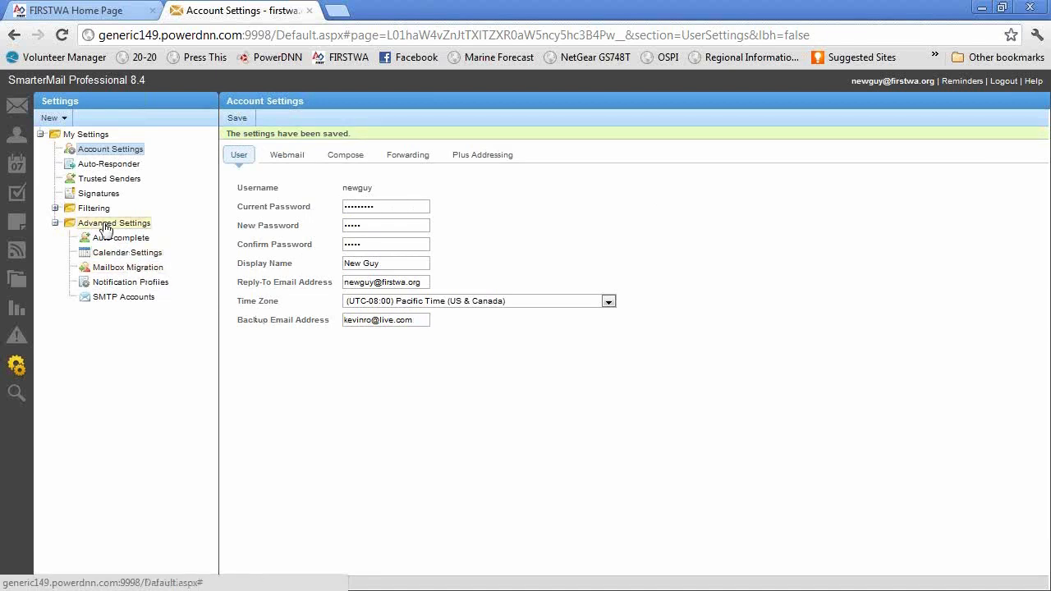
Override the account's spam filtering to delete high- and medium-probability spam and move low-probability spam to the Junk E-Mail Folder, then save.
{"action": "left_click", "coordinate": [55, 208]}
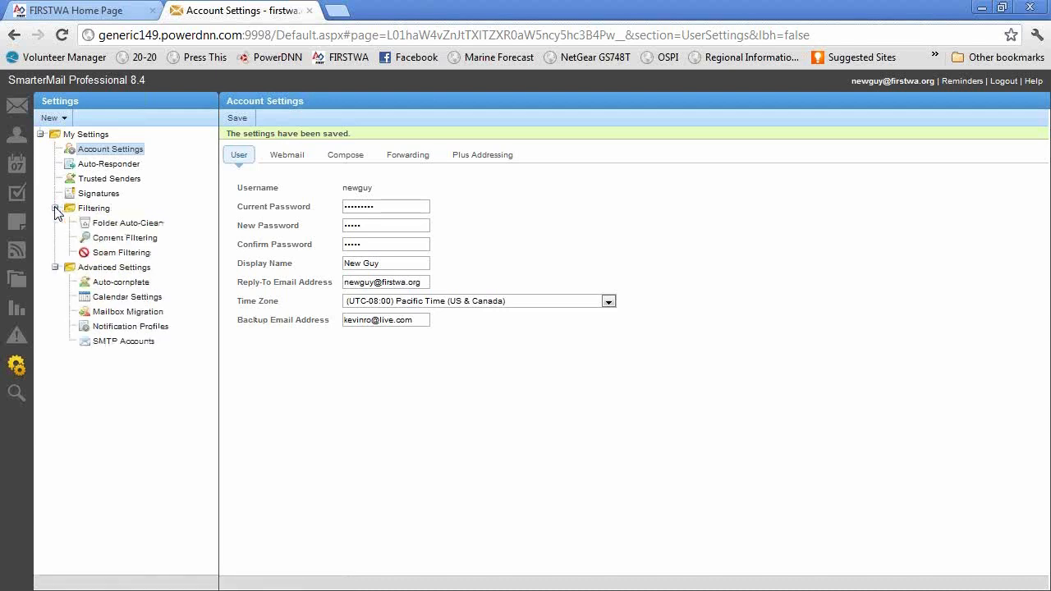
{"action": "left_click", "coordinate": [120, 253]}
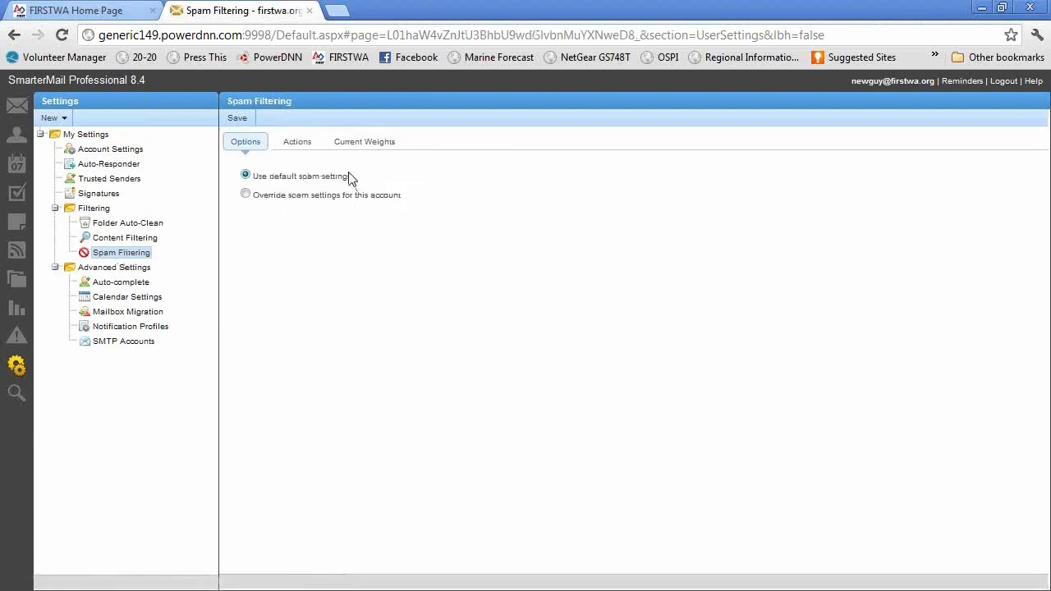
{"action": "left_click", "coordinate": [245, 195]}
{"action": "left_click", "coordinate": [295, 146]}
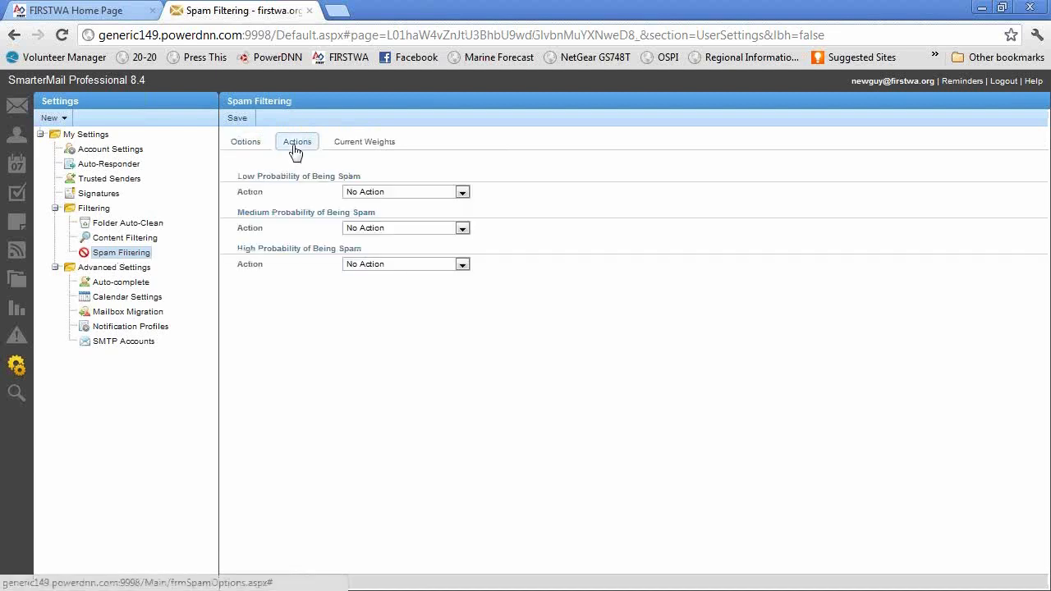
{"action": "left_click", "coordinate": [462, 264]}
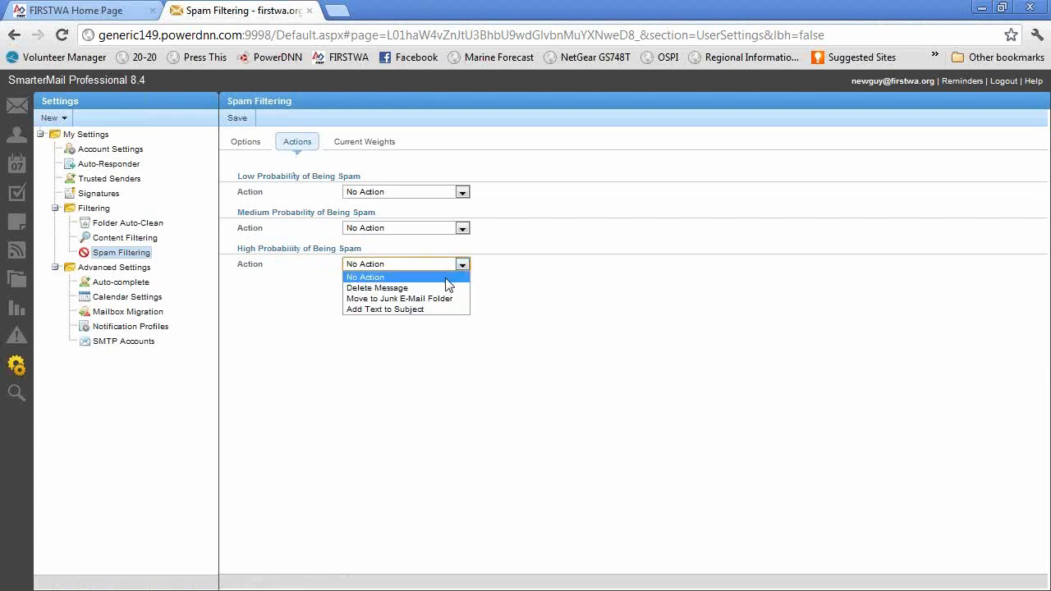
{"action": "left_click", "coordinate": [398, 291]}
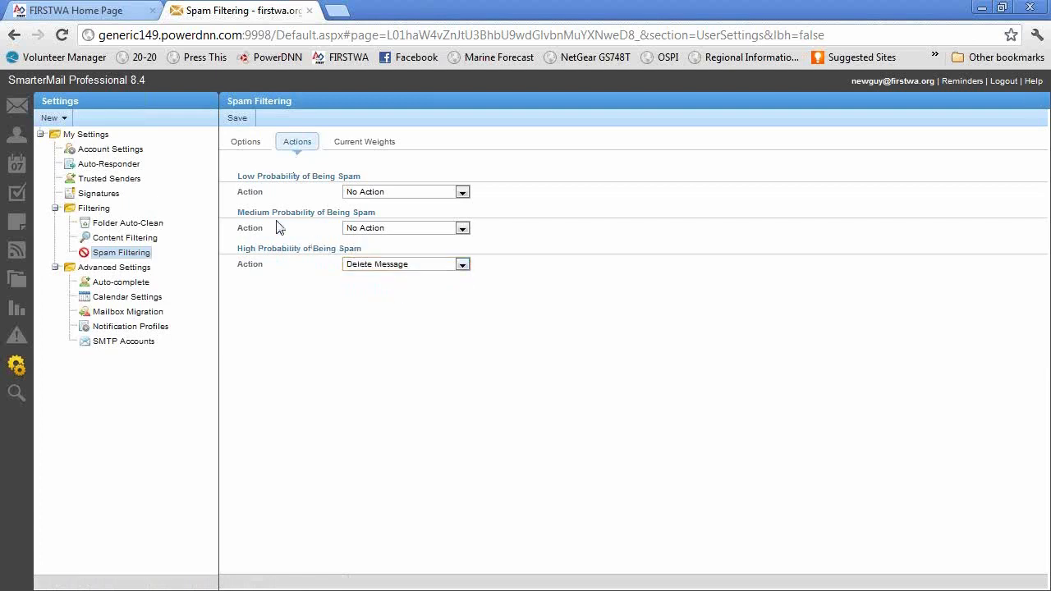
{"action": "left_click", "coordinate": [462, 228]}
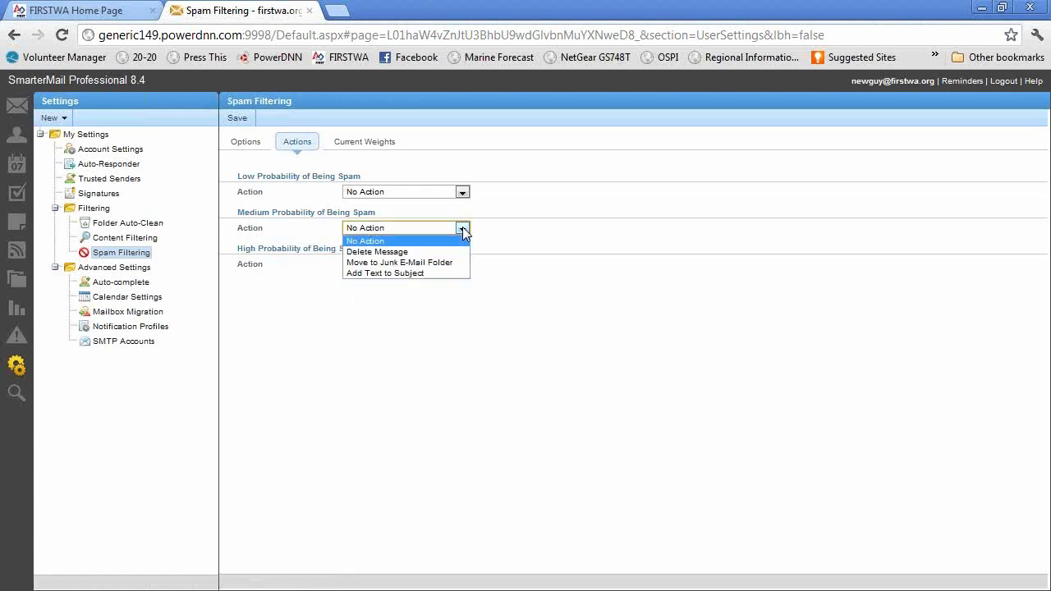
{"action": "left_click", "coordinate": [407, 252]}
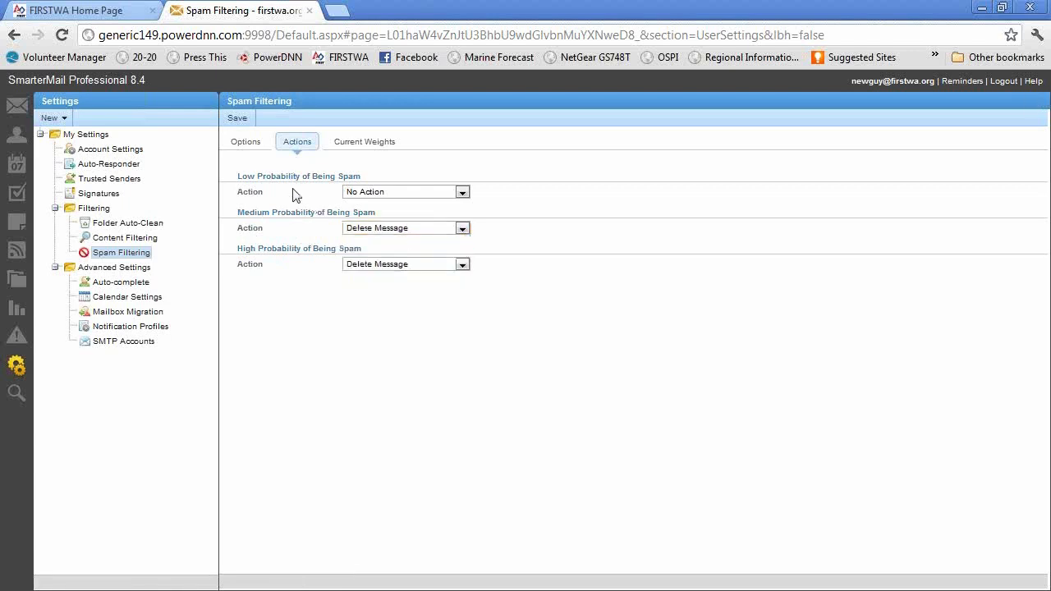
{"action": "left_click", "coordinate": [462, 192]}
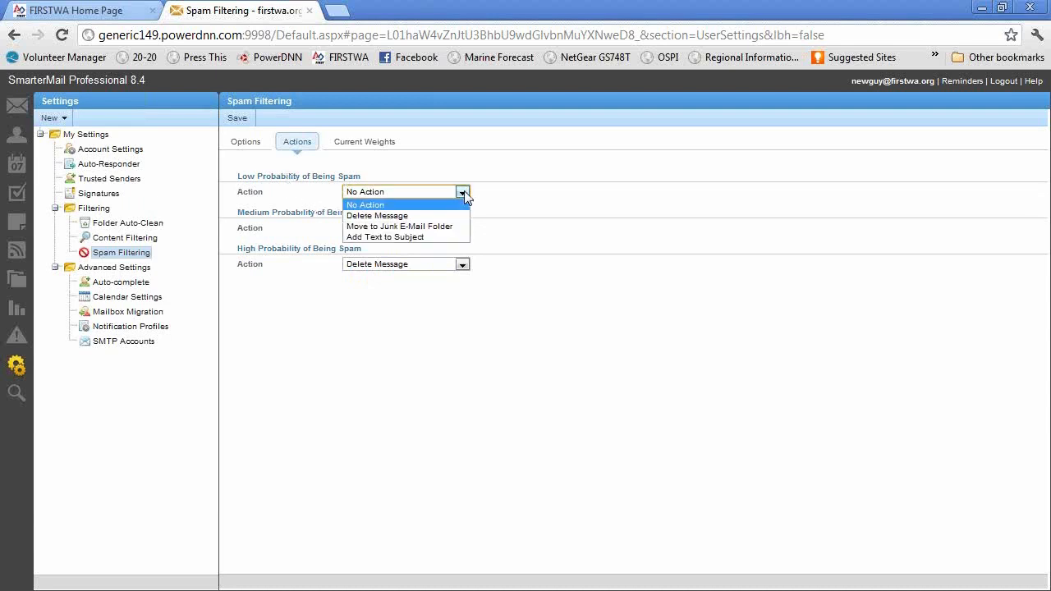
{"action": "left_click", "coordinate": [440, 225]}
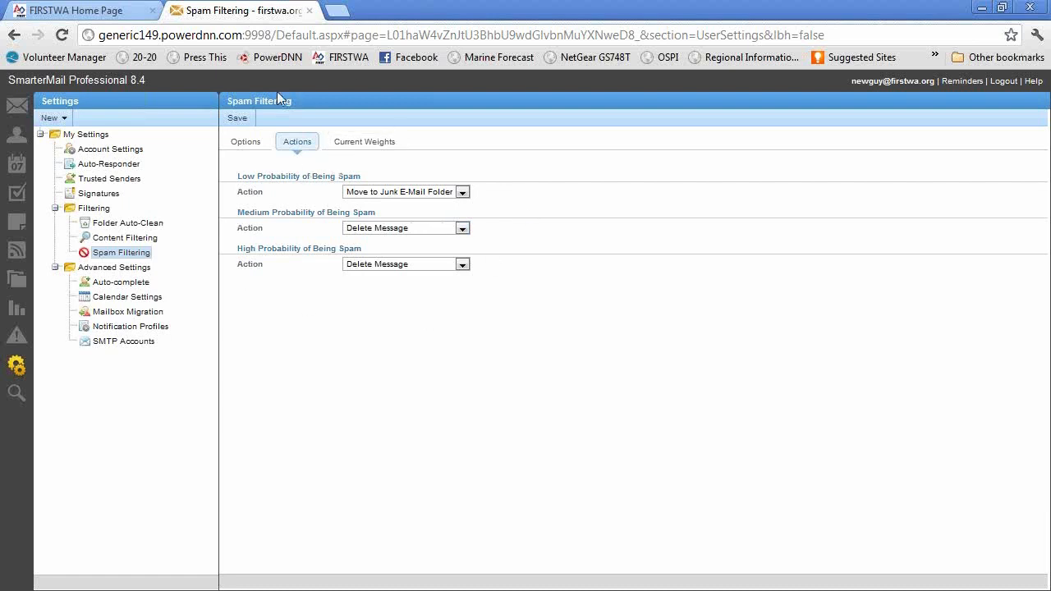
{"action": "left_click", "coordinate": [238, 119]}
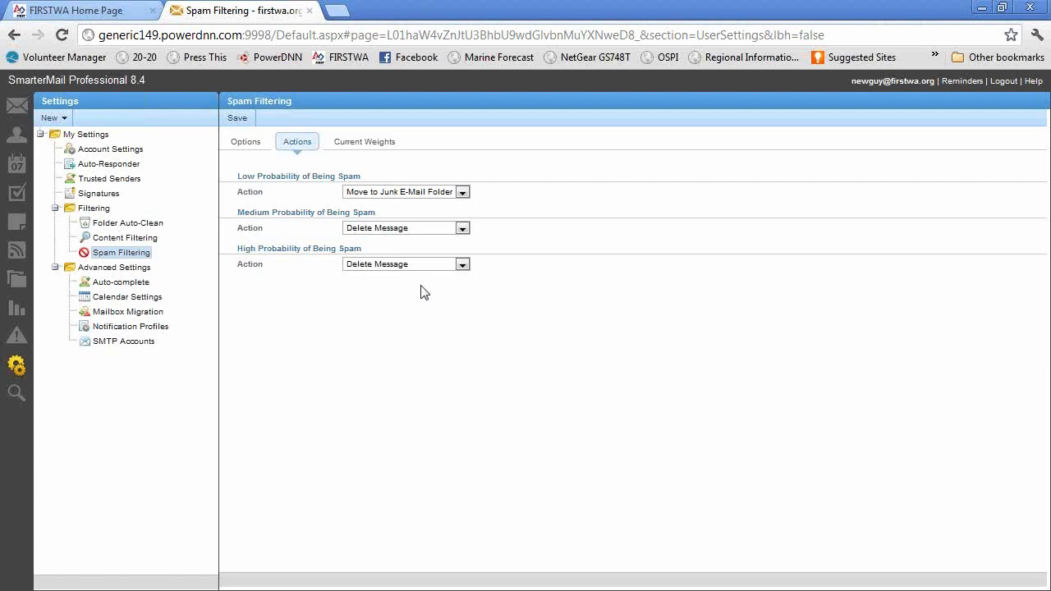
Enable the auto-responder and give its message the subject "Out of office".
{"action": "left_click", "coordinate": [101, 165]}
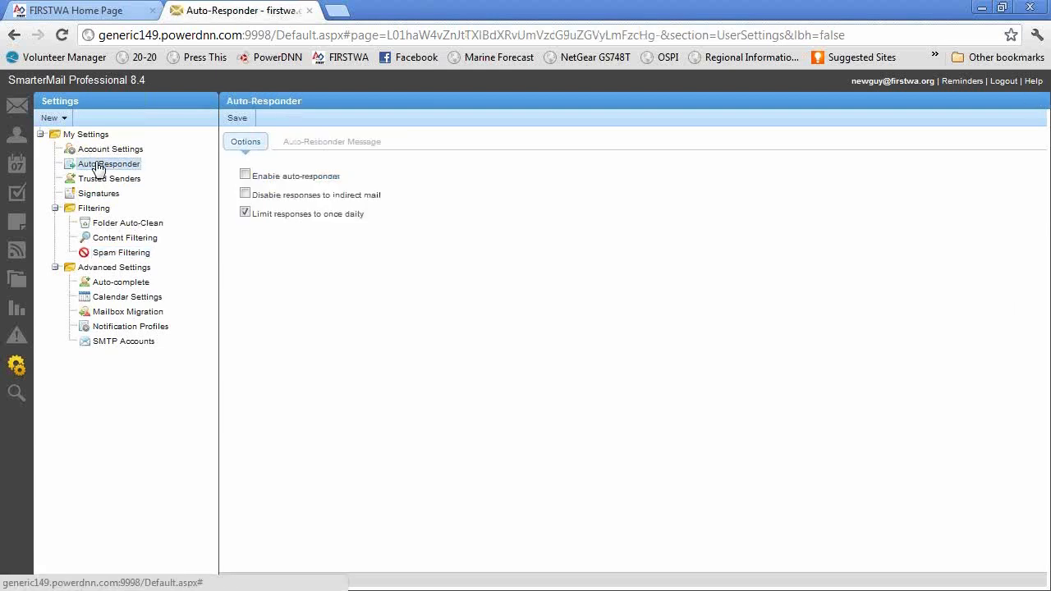
{"action": "left_click", "coordinate": [245, 175]}
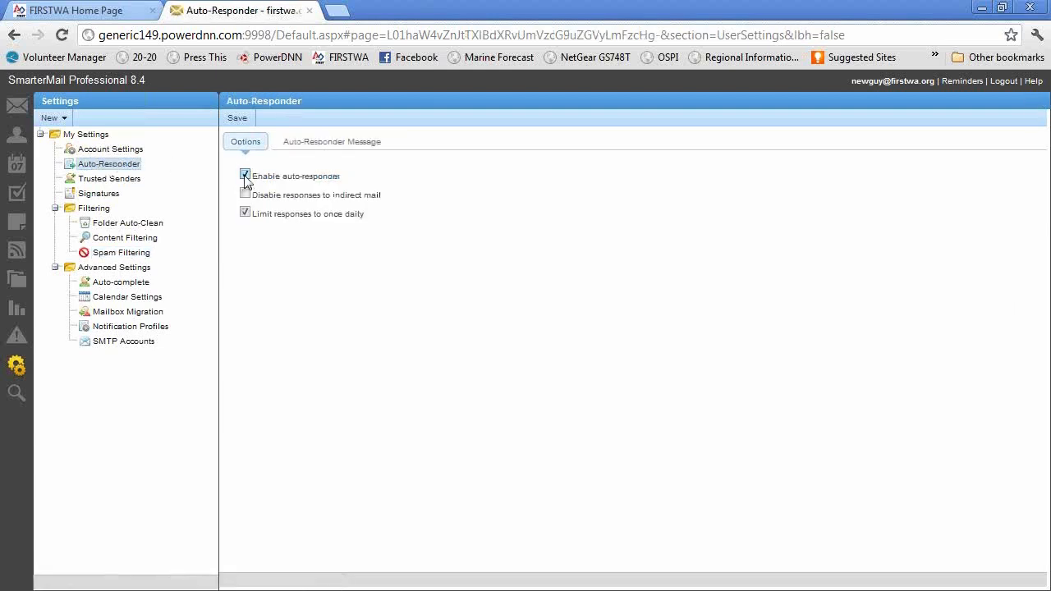
{"action": "left_click", "coordinate": [329, 145]}
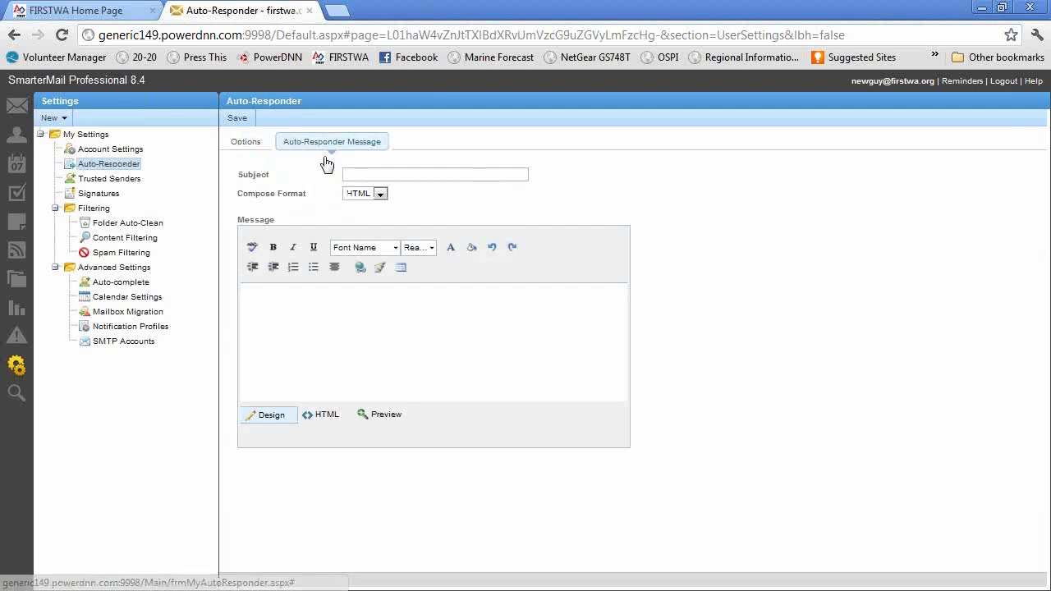
{"action": "left_click", "coordinate": [381, 175]}
{"action": "type", "text": "Out of "}
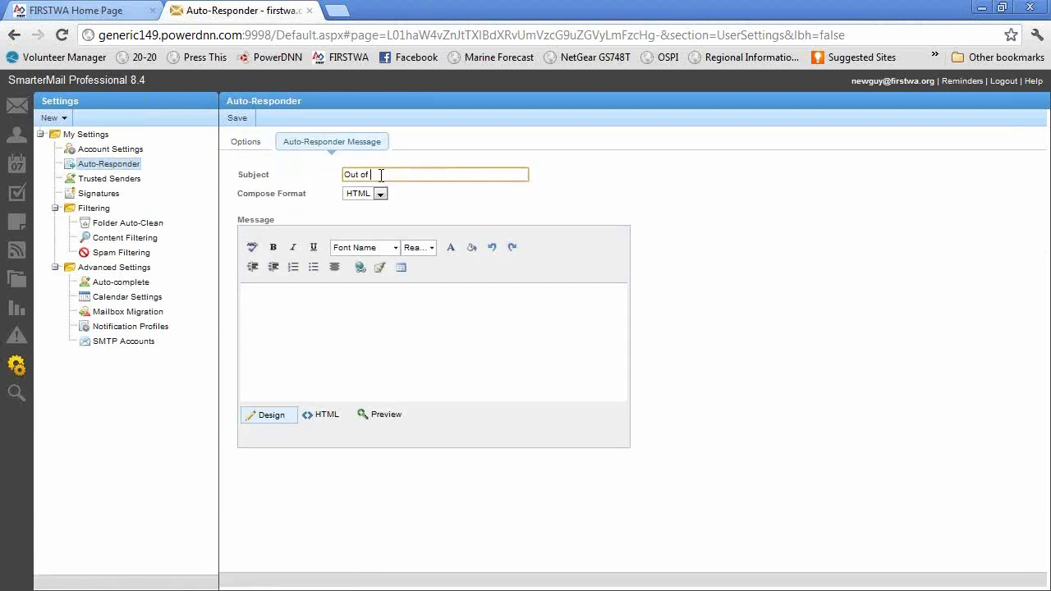
{"action": "type", "text": "office"}
Write the auto-responder message "I am away until July 19th, will reply to your email then." and save it.
{"action": "left_click", "coordinate": [403, 302]}
{"action": "type", "text": "I am "}
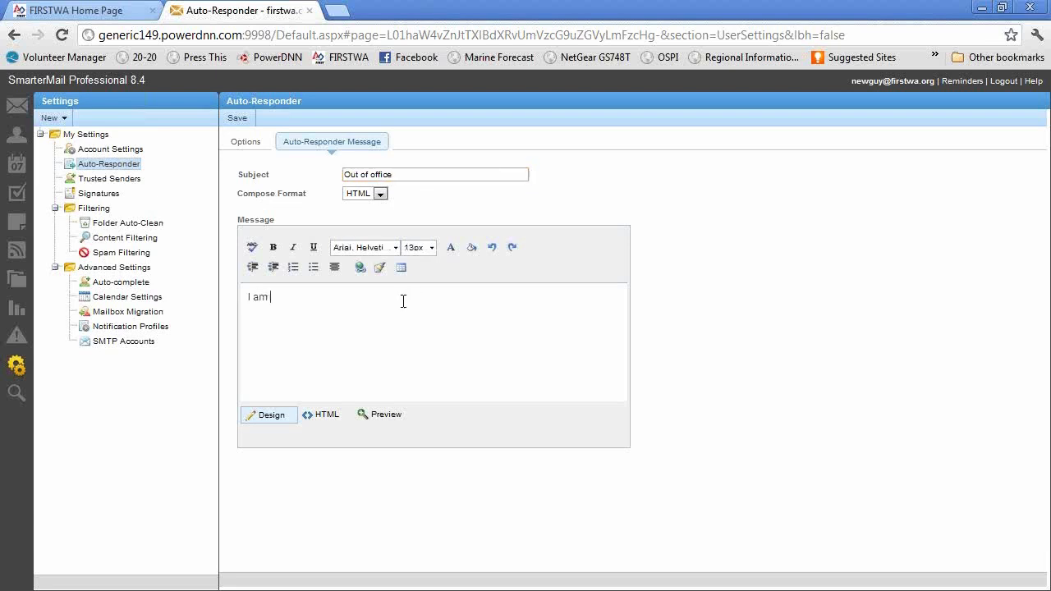
{"action": "type", "text": "away until July 19th, will reply to your email then"}
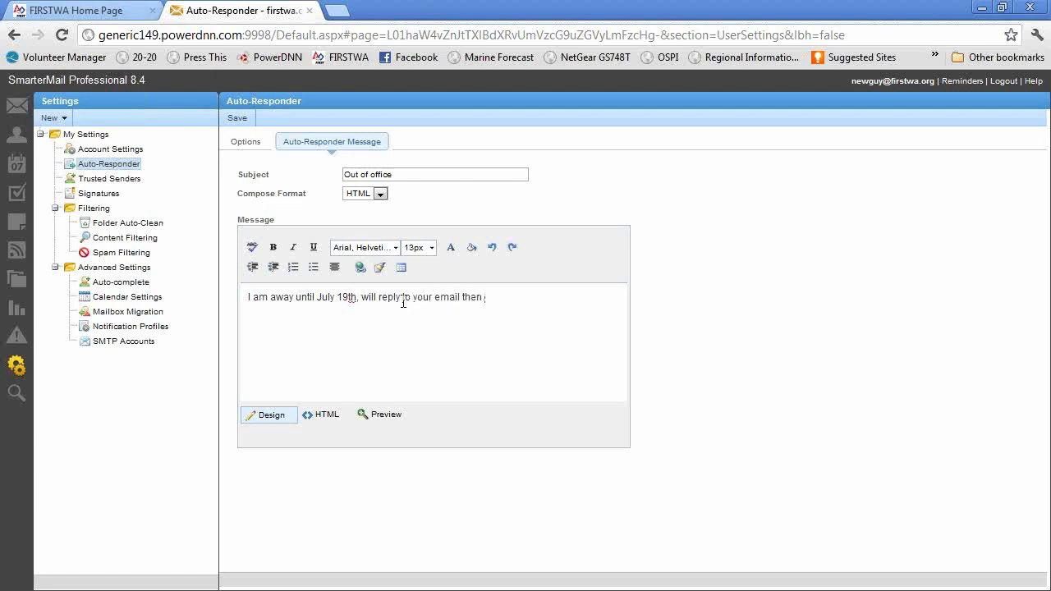
{"action": "left_click", "coordinate": [239, 119]}
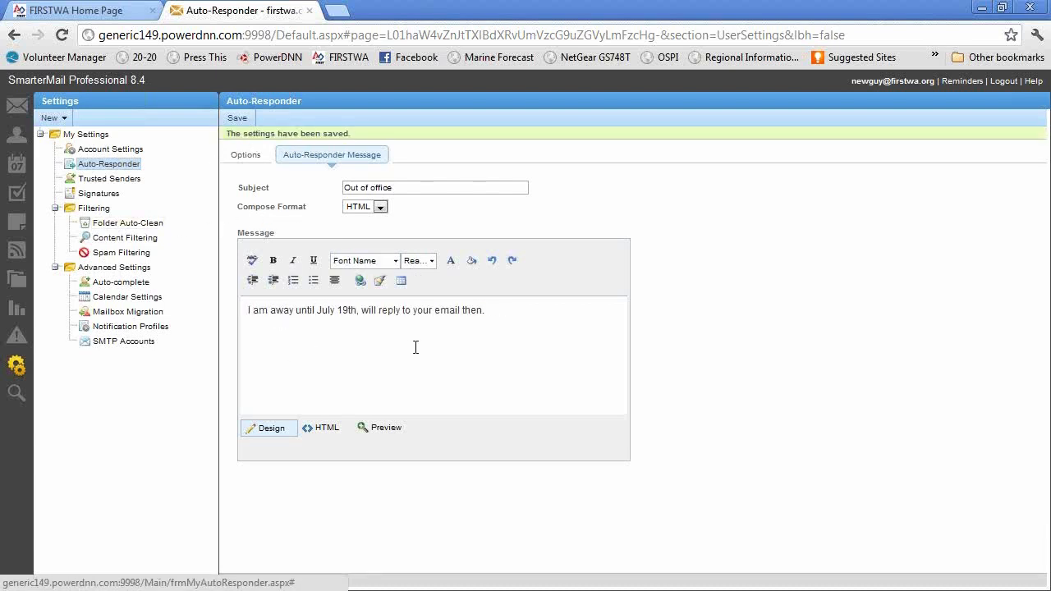
Return to the auto-responder options and turn off the auto-responder.
{"action": "left_click", "coordinate": [96, 149]}
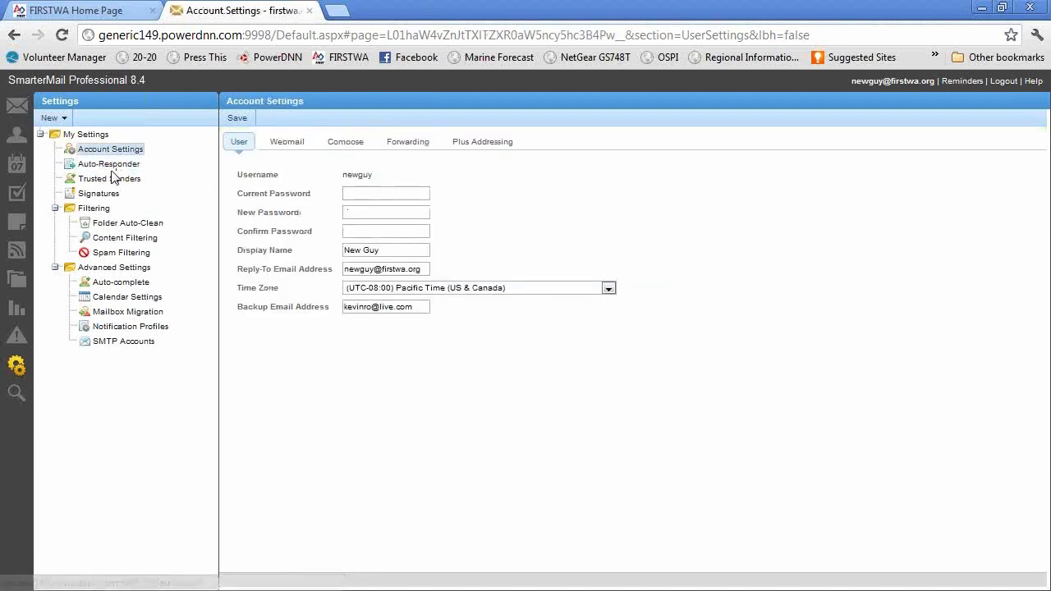
{"action": "left_click", "coordinate": [106, 164]}
{"action": "left_click", "coordinate": [244, 175]}
{"action": "left_click", "coordinate": [244, 176]}
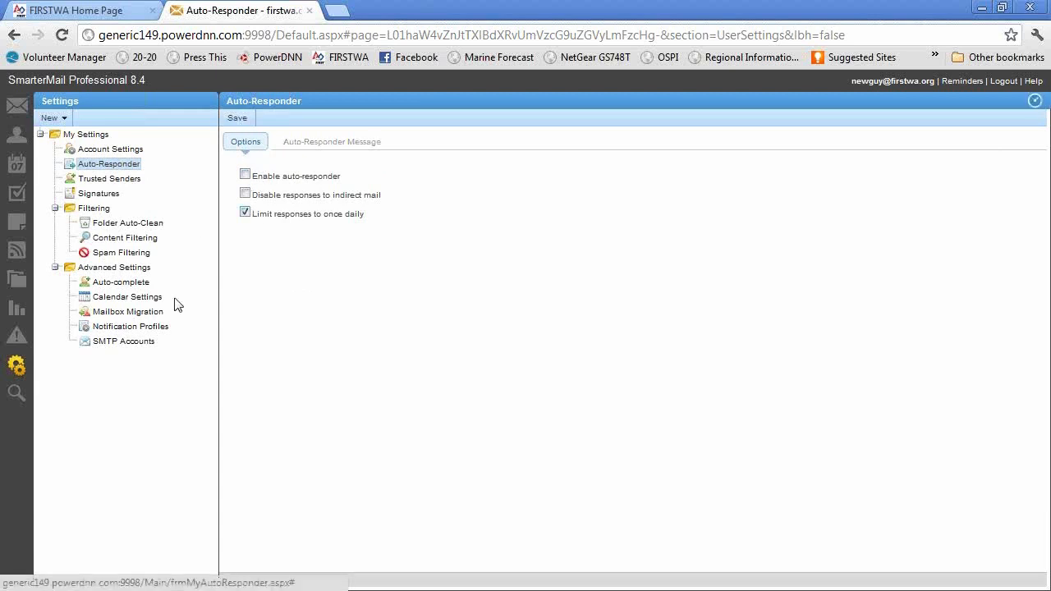